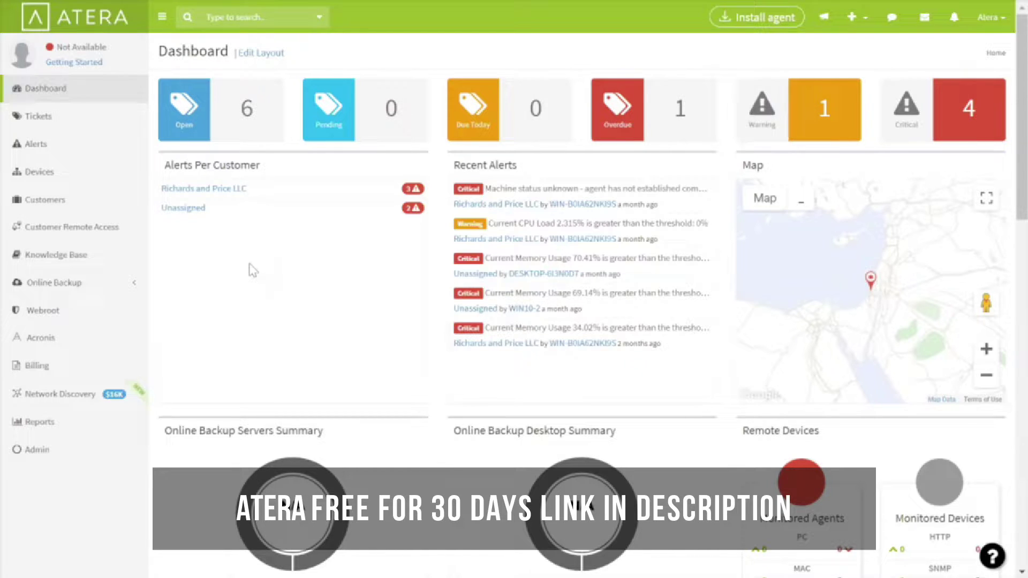
Step: Leave the dashboard for the Admin panel from the left sidebar
click(28, 450)
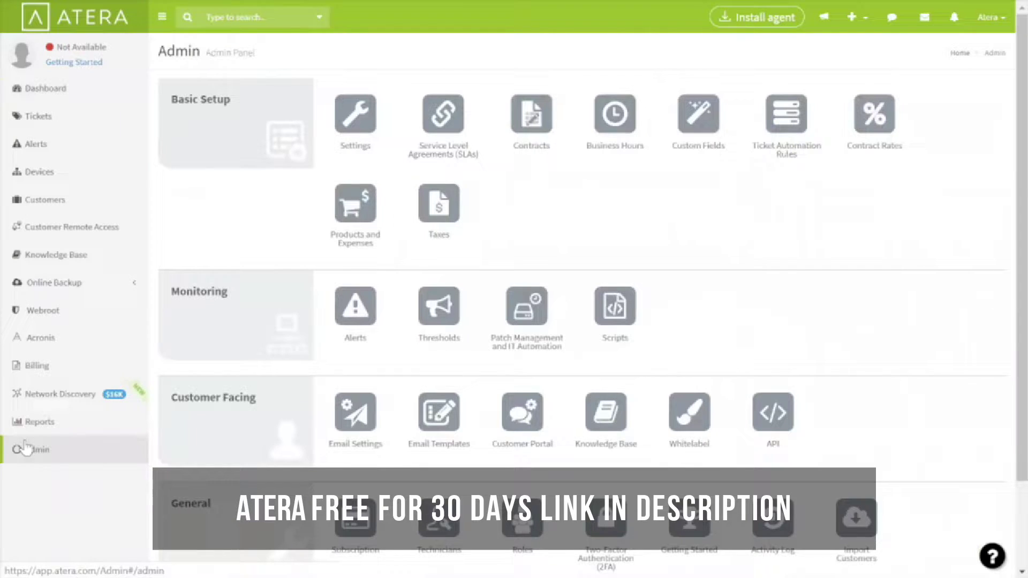
Step: Open the Scripts page under Monitoring, showing the private Flush Cache copy
click(610, 313)
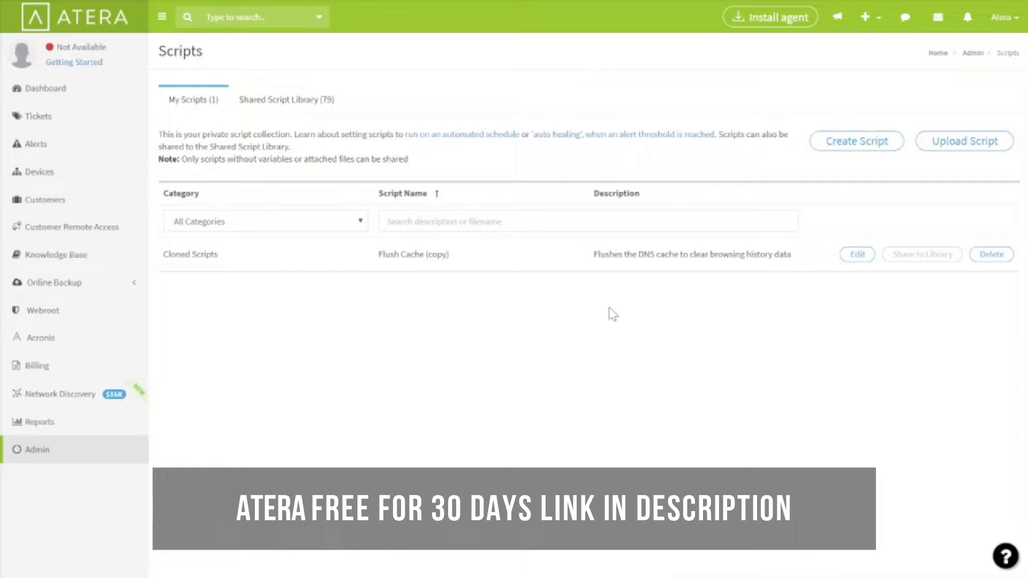
click(934, 153)
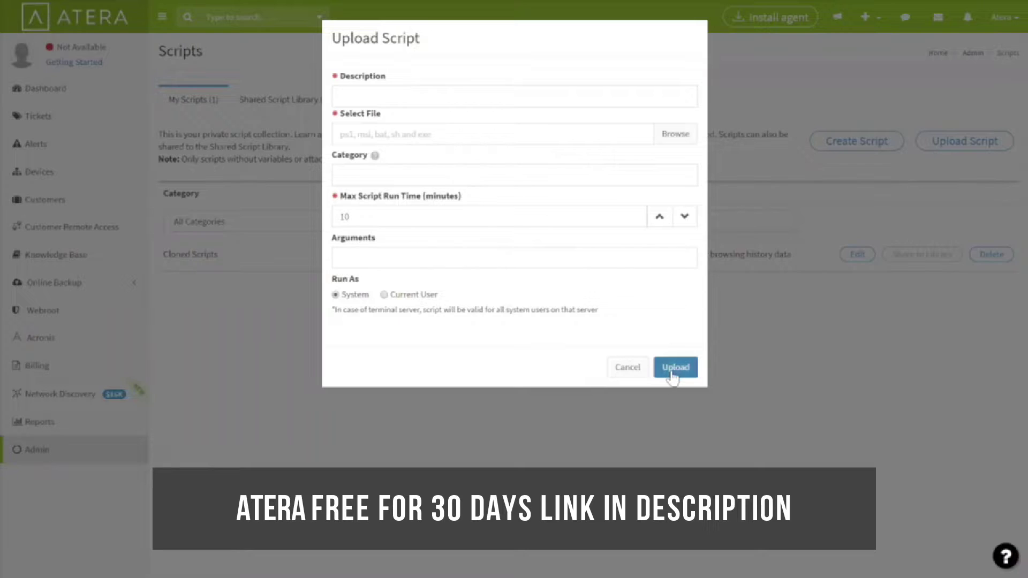
click(624, 373)
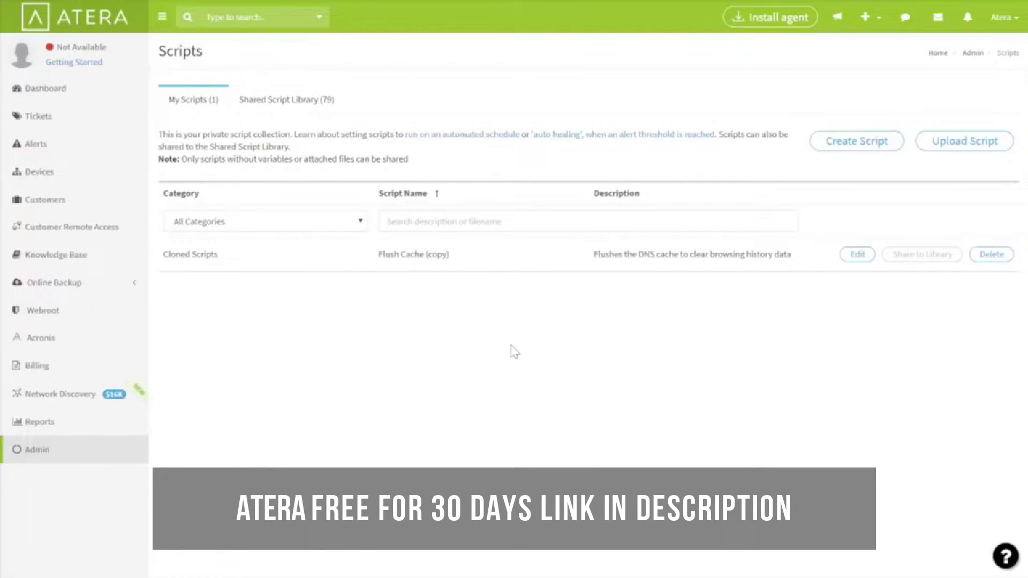
Step: Select the Richards and Price LLC device, then open and close Run Script without running anything
click(65, 175)
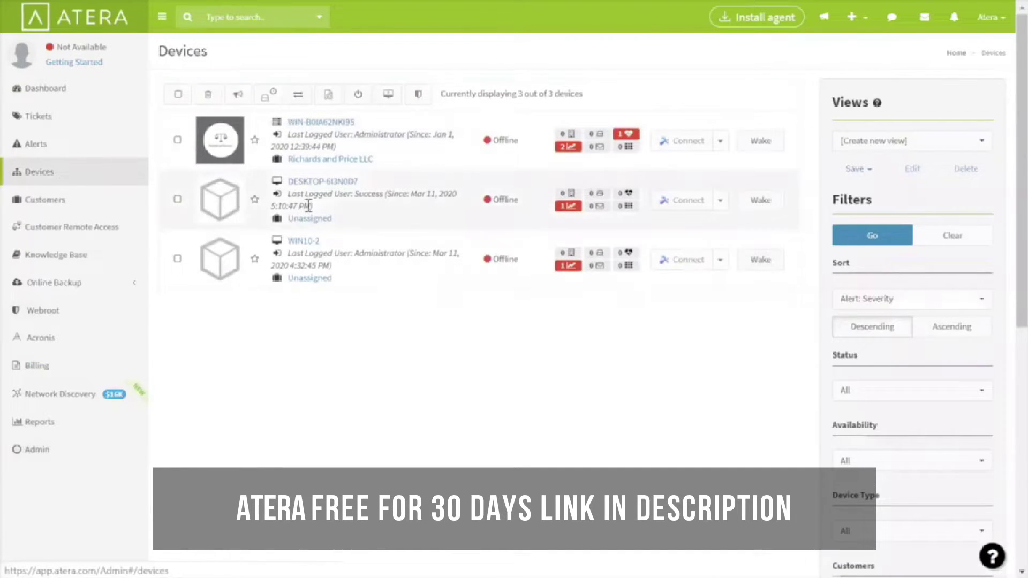
click(178, 140)
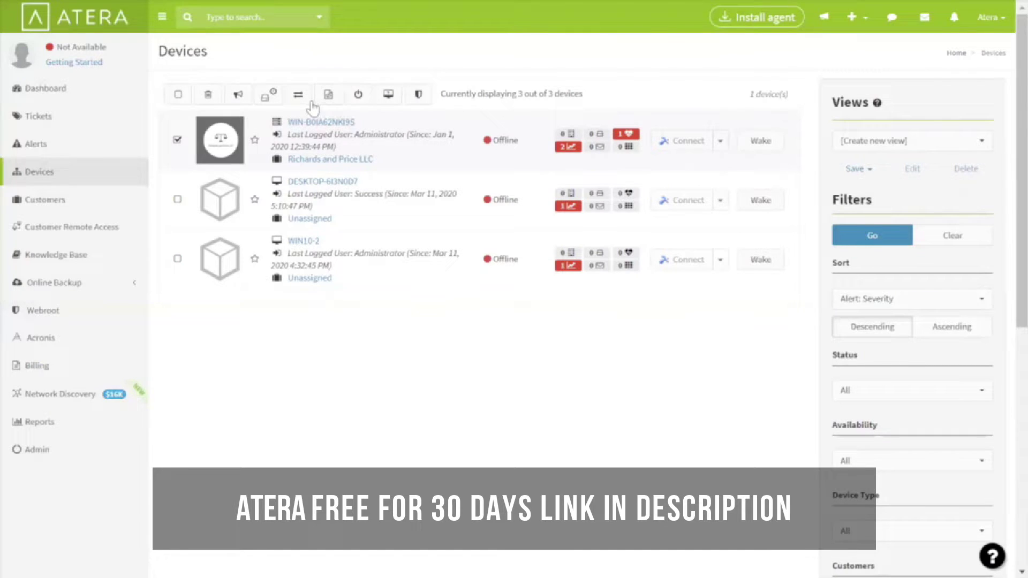
click(328, 98)
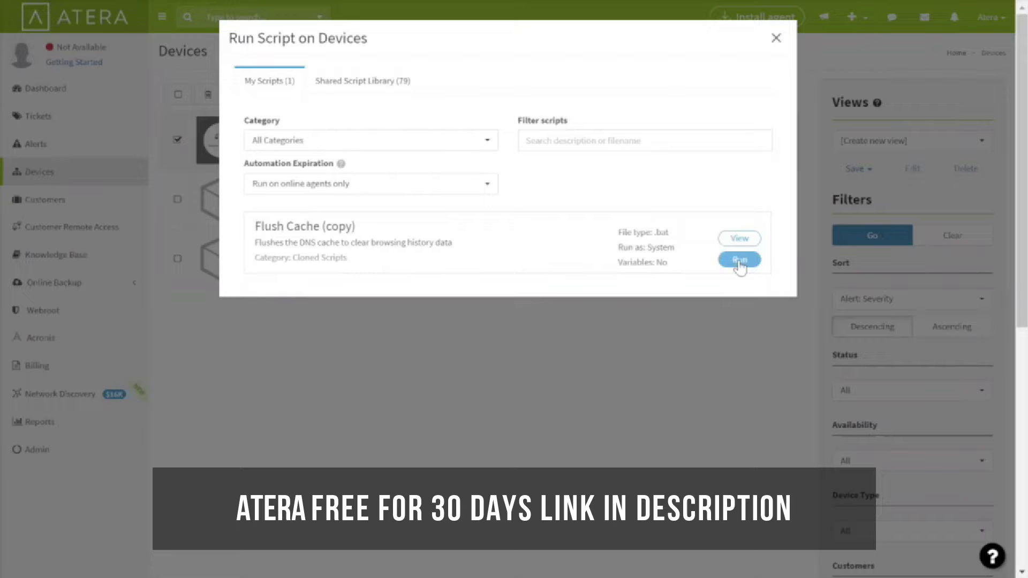
click(778, 42)
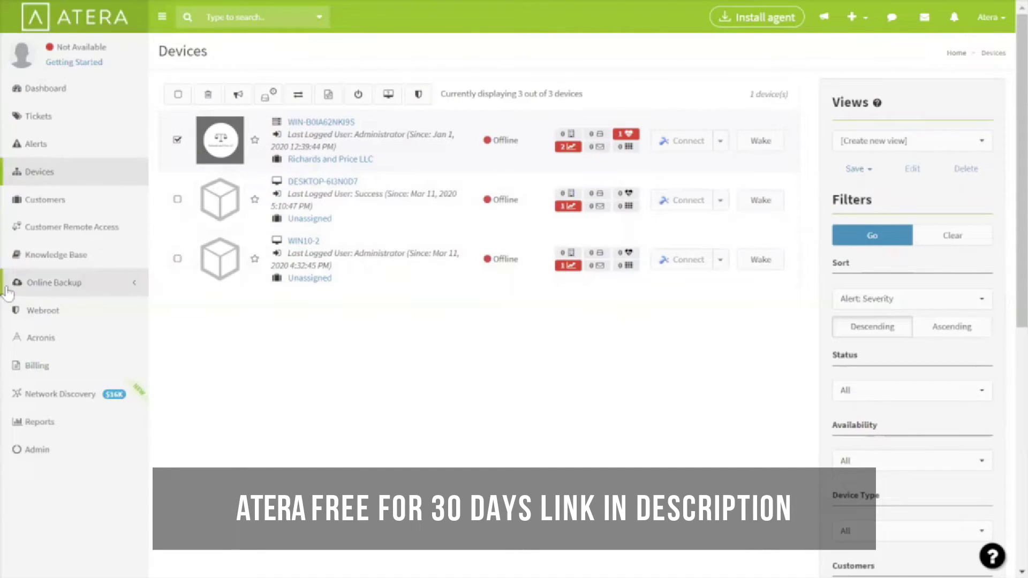
Step: Return to the Scripts page through the Admin panel's Monitoring section
click(16, 450)
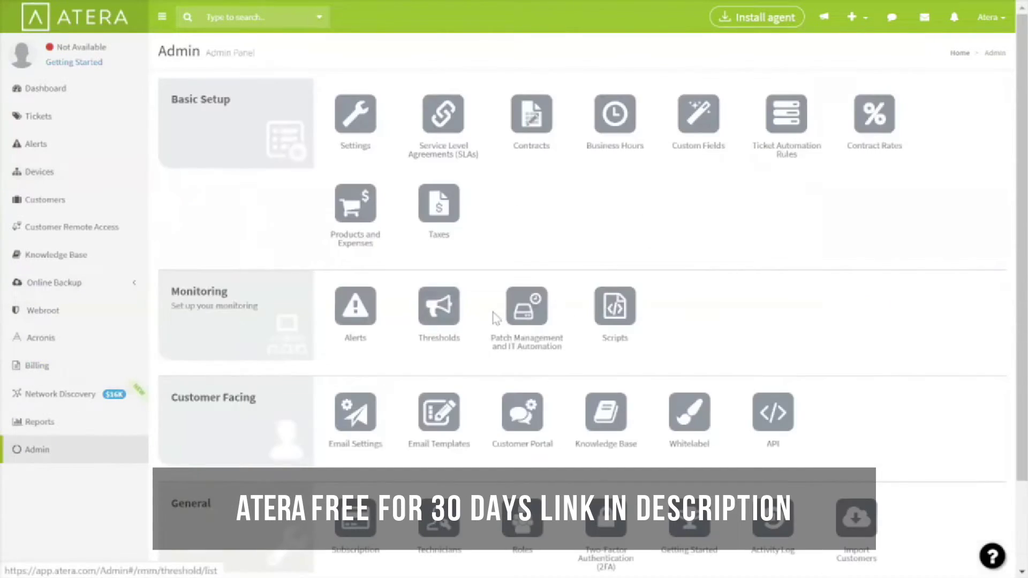
click(607, 313)
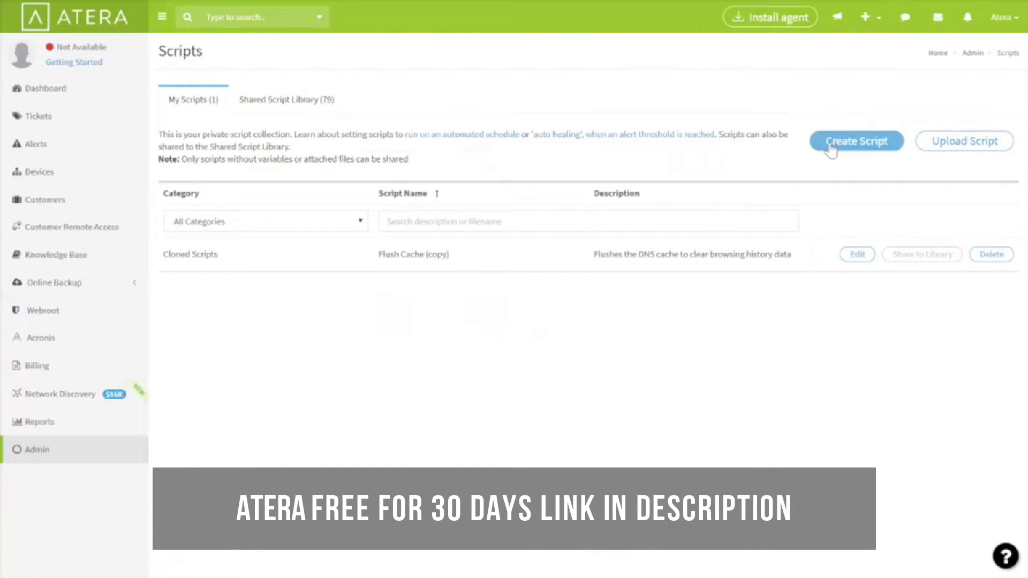
Step: Open the Create Script form, with 10-minute run time, Run As System, and an empty Batch editor
click(831, 145)
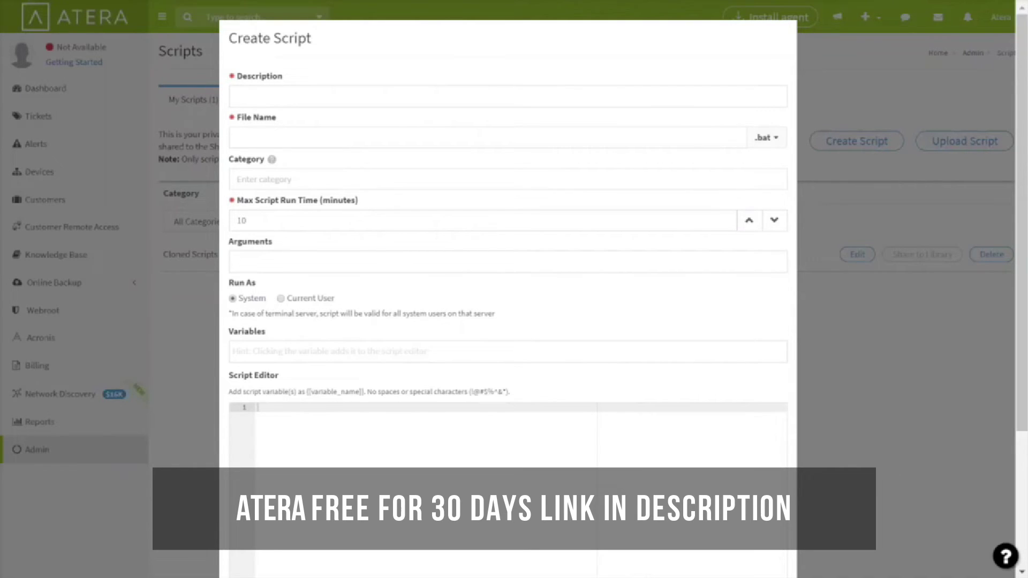
scroll(899, 446, down, 2)
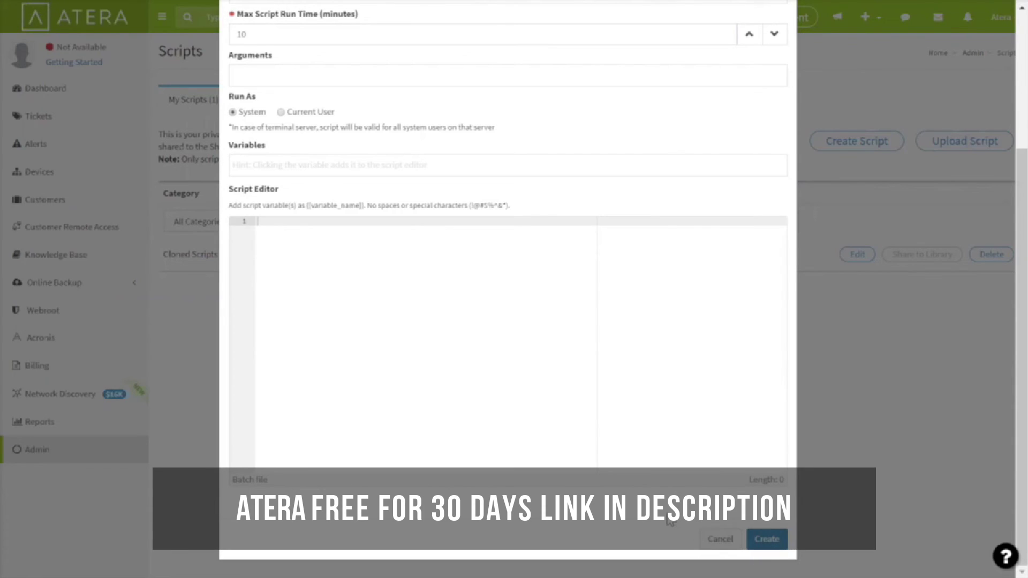
Step: Close the Create Script form unsaved and return to the Dashboard via the Atera logo
click(721, 540)
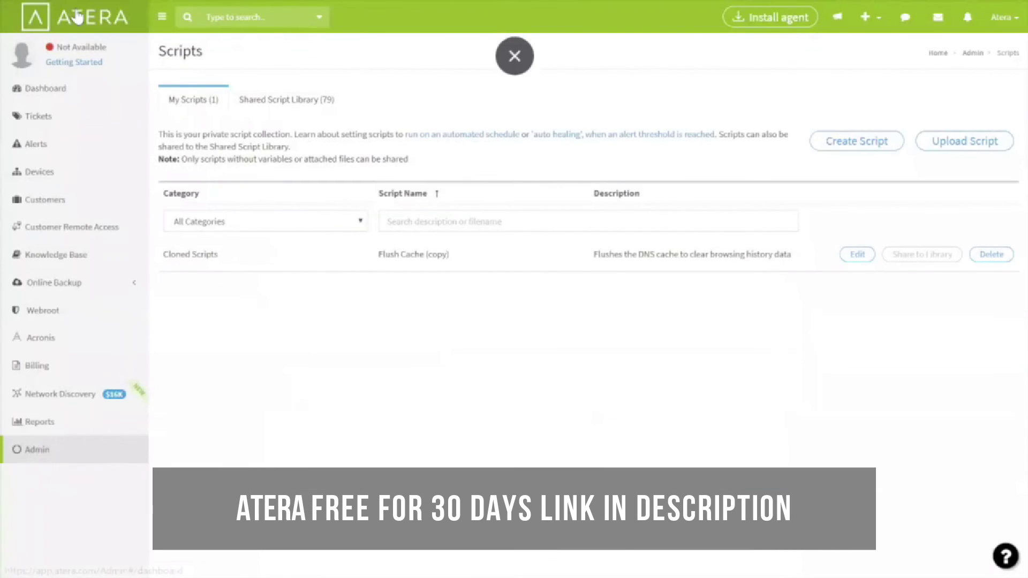
click(45, 89)
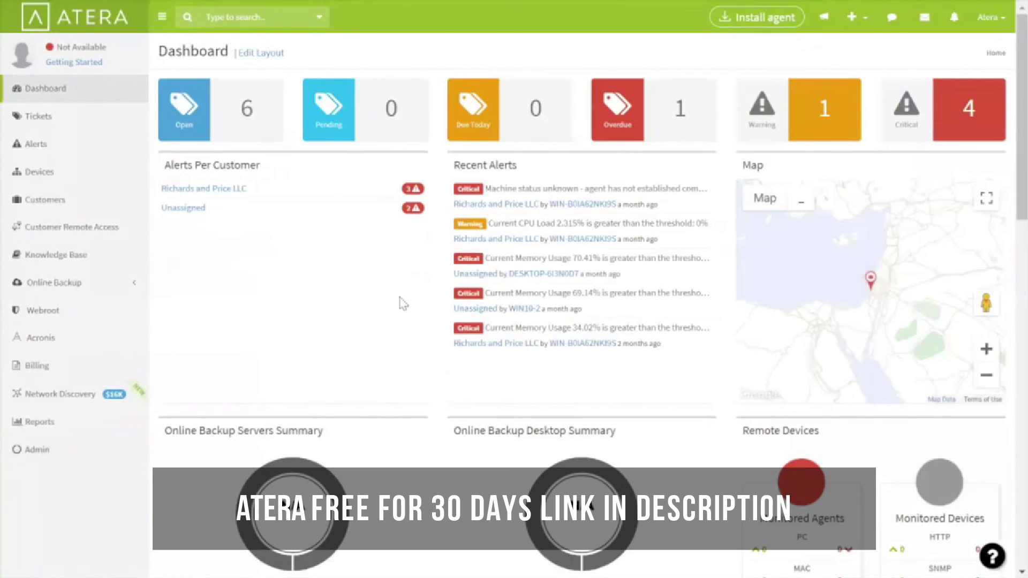